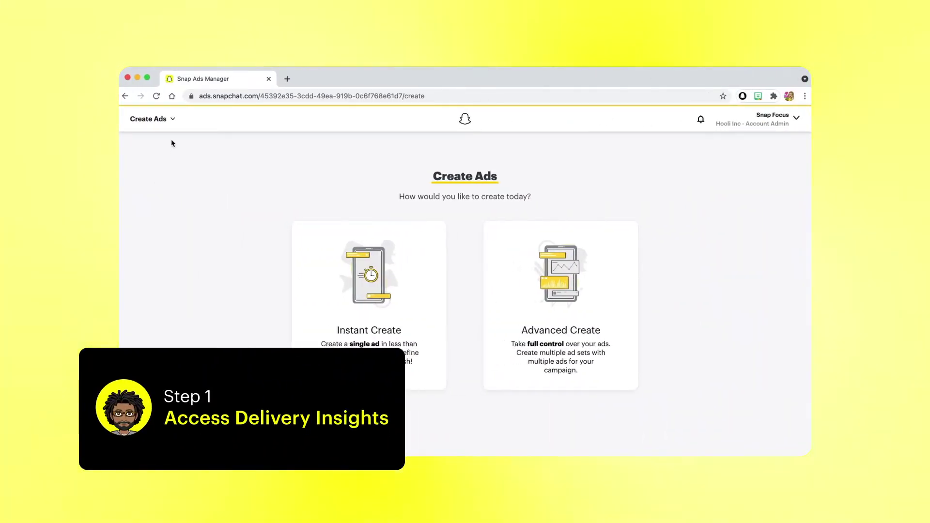
- From Manage Ads, open View Insights under the first Public Profiles traffic campaign
{"action": "left_click", "coordinate": [171, 119]}
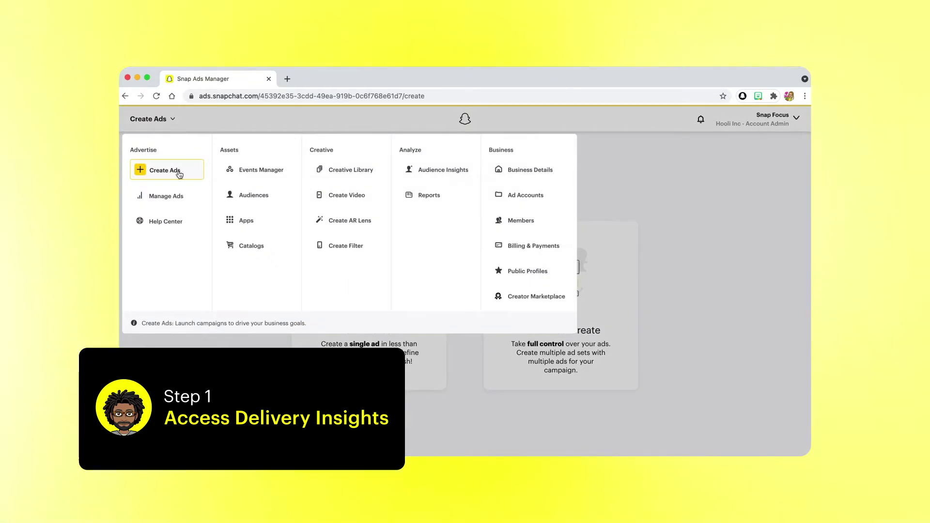
{"action": "left_click", "coordinate": [168, 196]}
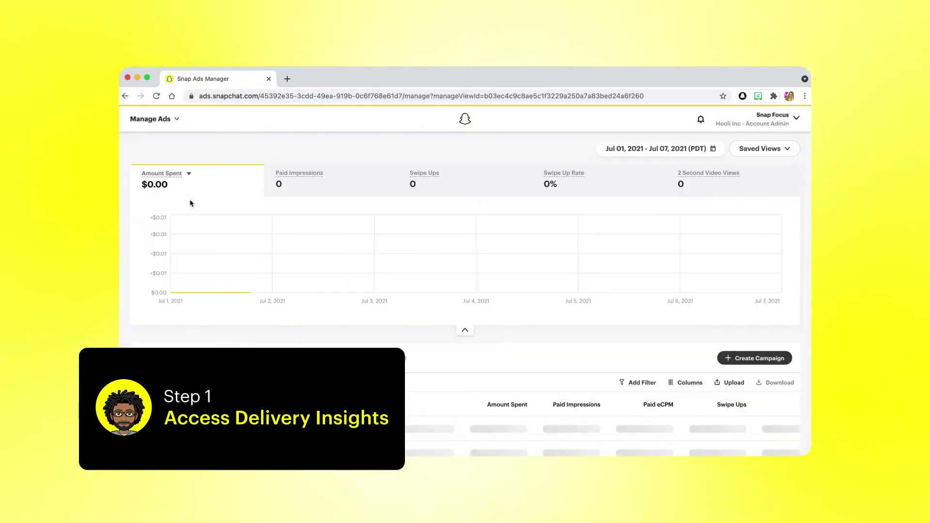
{"action": "scroll", "coordinate": [195, 312], "scroll_direction": "down", "scroll_amount": 3}
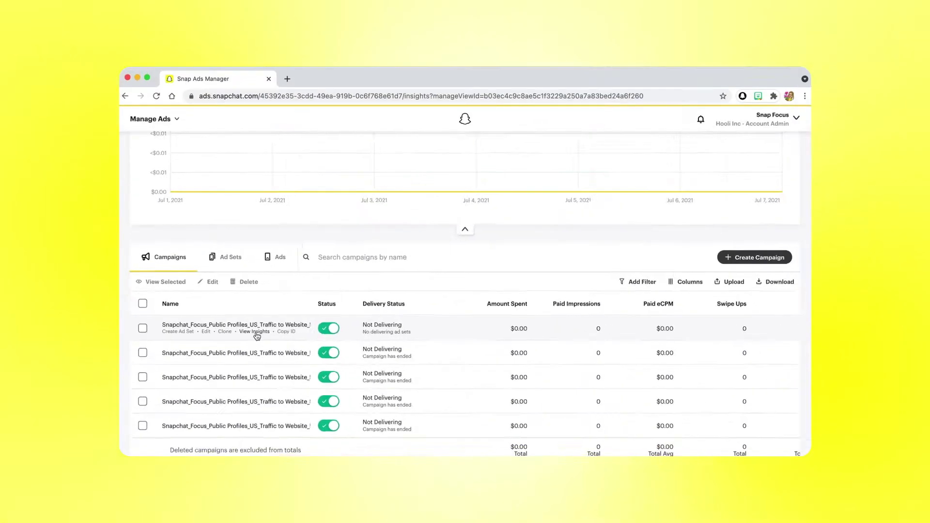
{"action": "left_click", "coordinate": [254, 332]}
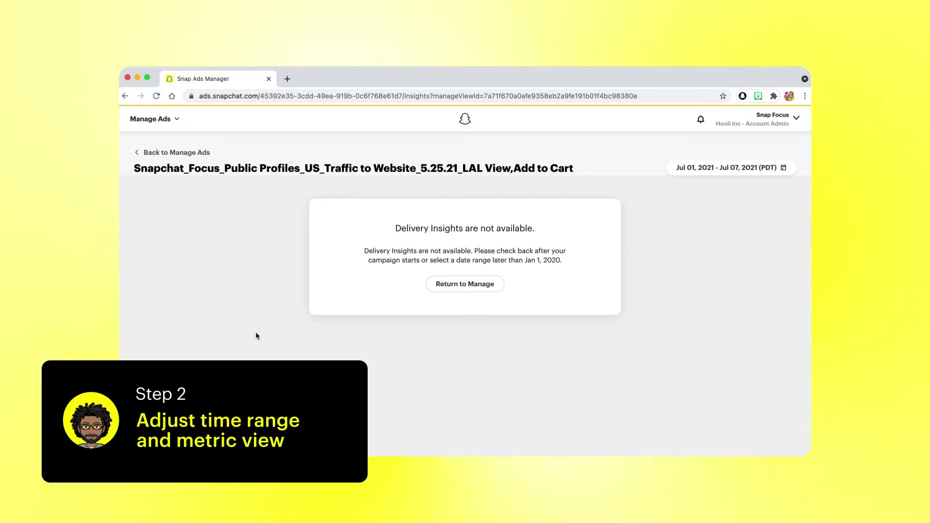
- Set the insights date range to Last 30 Days, Jun 07 to Jul 06, 2021
{"action": "left_click", "coordinate": [723, 173]}
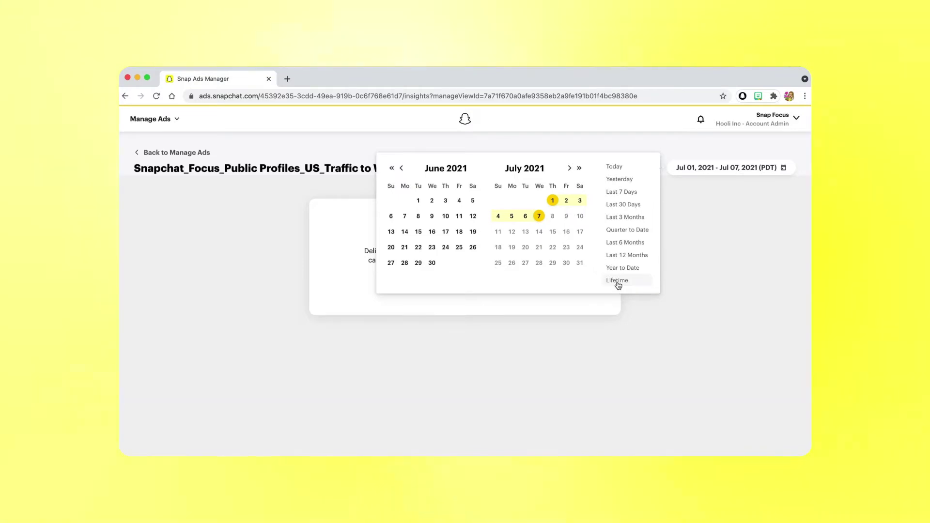
{"action": "left_click", "coordinate": [624, 204]}
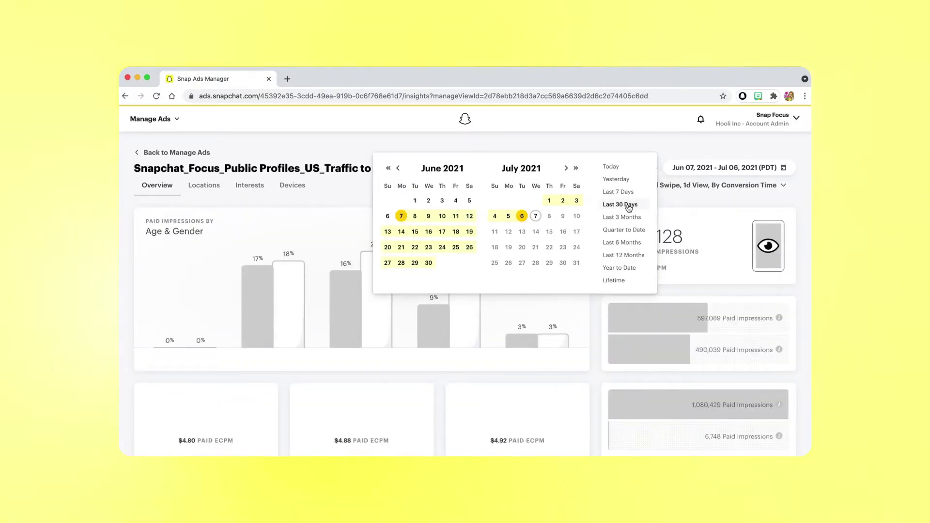
{"action": "left_click", "coordinate": [646, 138]}
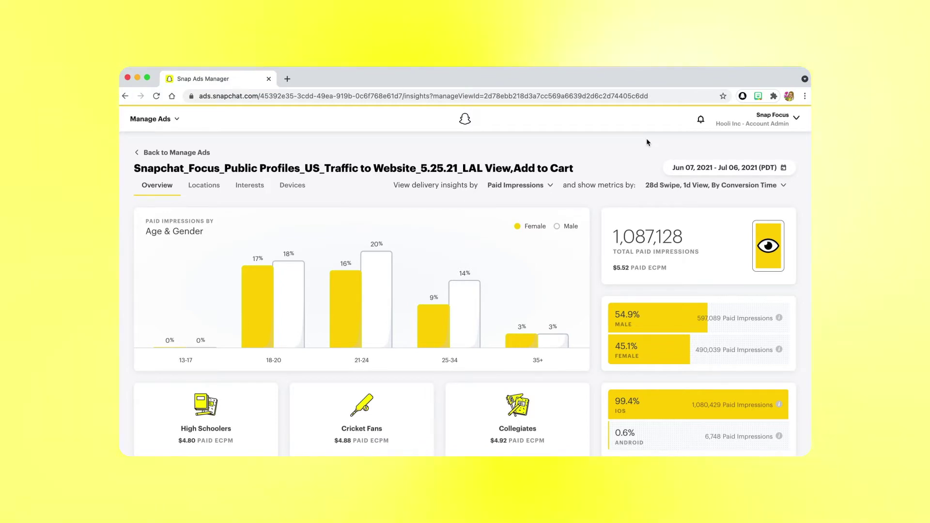
- Switch 'View delivery insights by' from paid impressions to Swipe Ups
{"action": "left_click", "coordinate": [551, 188]}
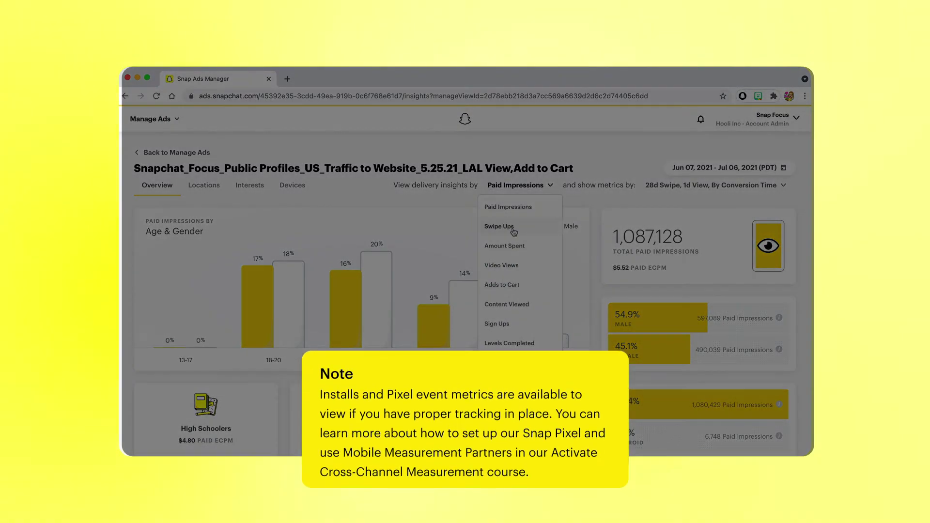
{"action": "left_click", "coordinate": [498, 225]}
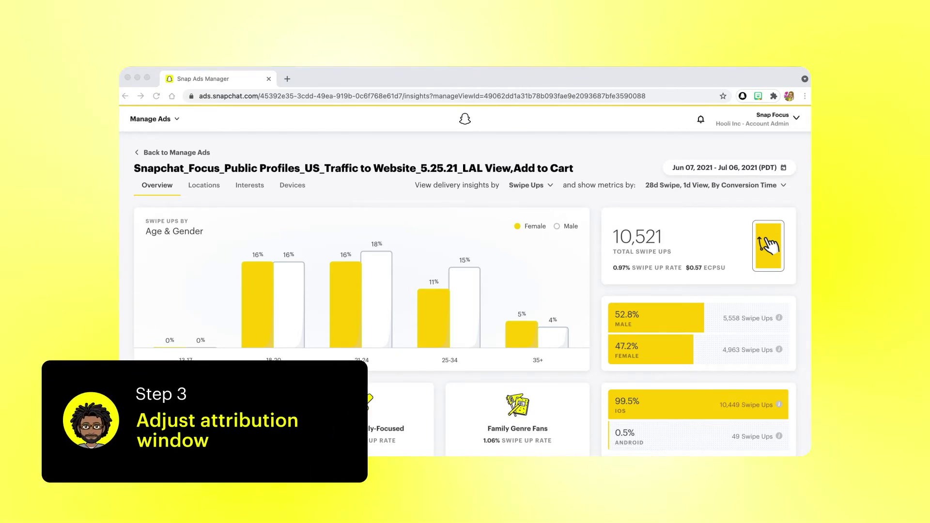
- Attribute conversions by Exposure Time with a 7-day view window, keeping 28-day swipe
{"action": "left_click", "coordinate": [784, 187]}
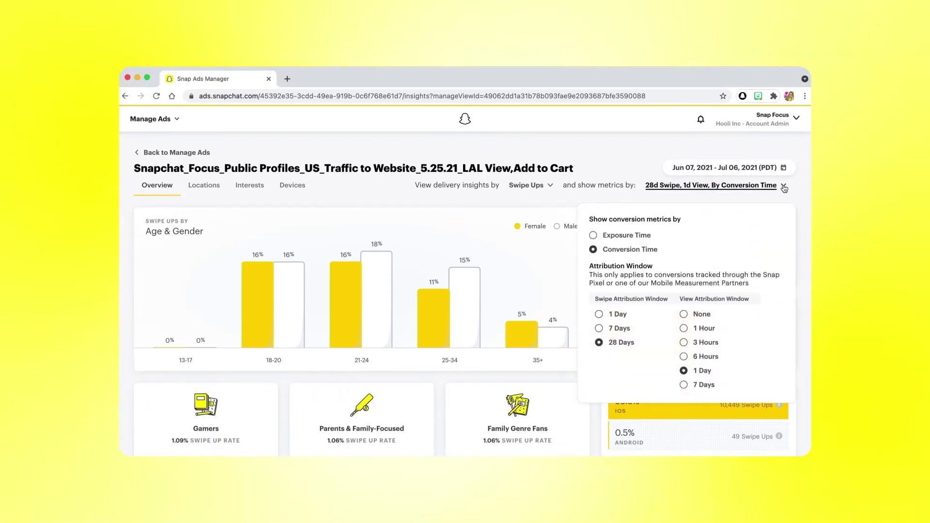
{"action": "left_click", "coordinate": [593, 234]}
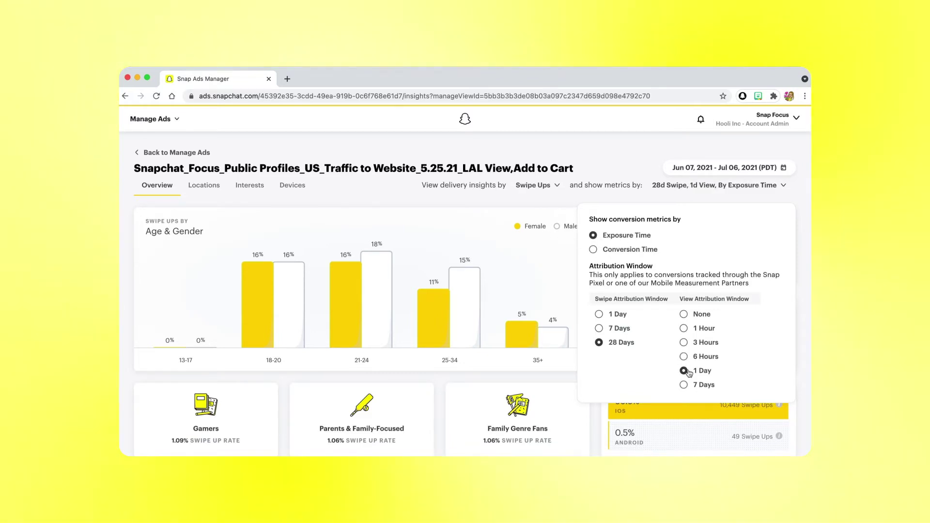
{"action": "left_click", "coordinate": [684, 384]}
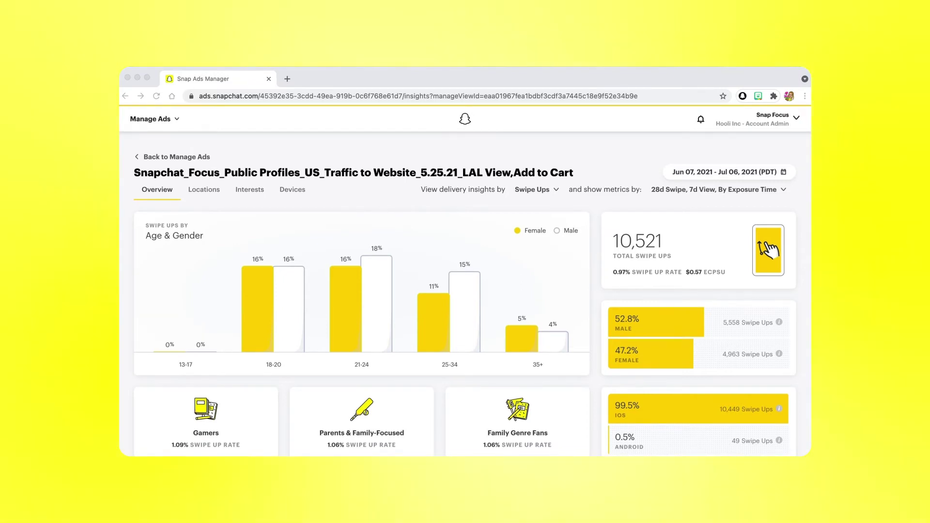
{"action": "scroll", "coordinate": [375, 194], "scroll_direction": "down", "scroll_amount": 3}
{"action": "scroll", "coordinate": [465, 291], "scroll_direction": "down", "scroll_amount": 4}
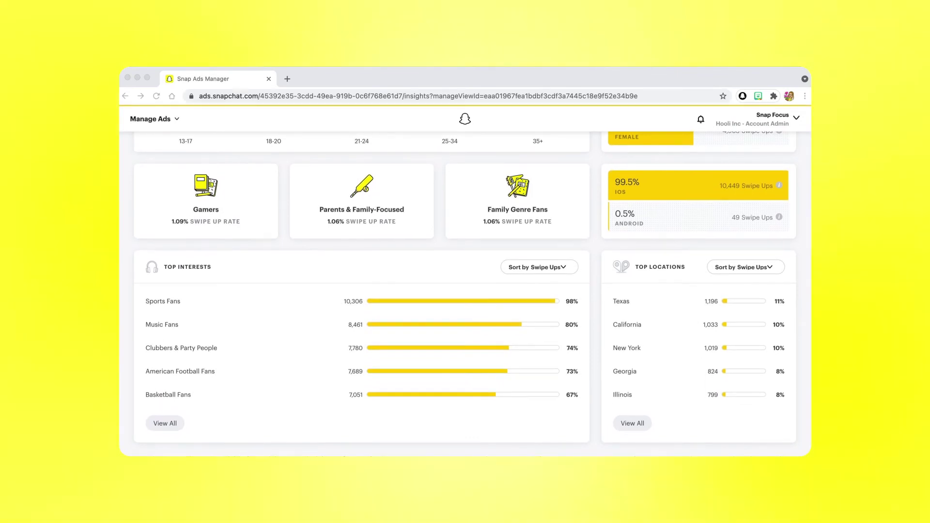
{"action": "scroll", "coordinate": [465, 291], "scroll_direction": "up", "scroll_amount": 10}
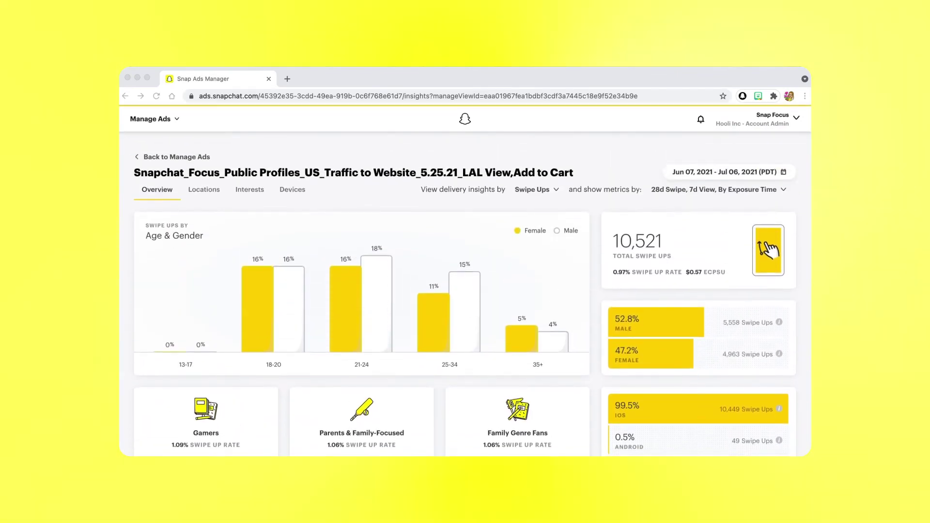
- Show the Locations breakdown with state map and top metros, then move to Interests
{"action": "left_click", "coordinate": [208, 191]}
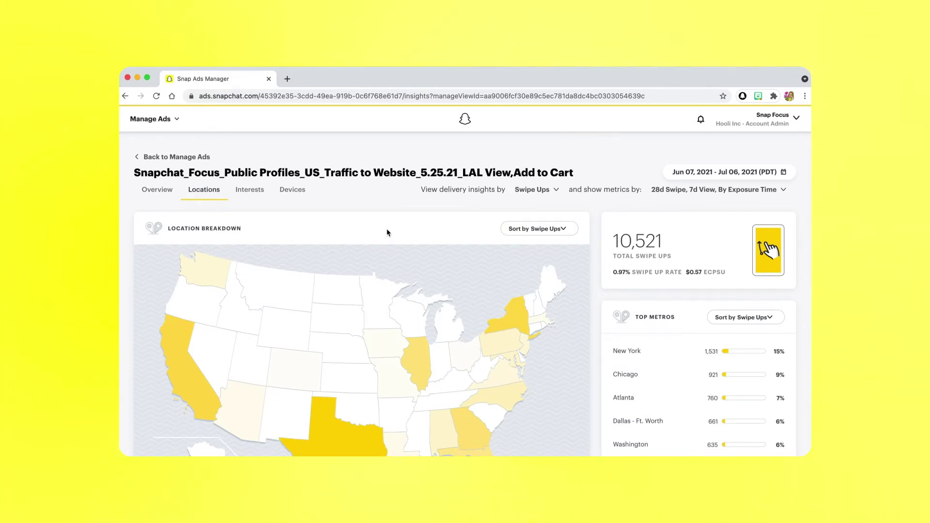
{"action": "scroll", "coordinate": [386, 232], "scroll_direction": "down", "scroll_amount": 4}
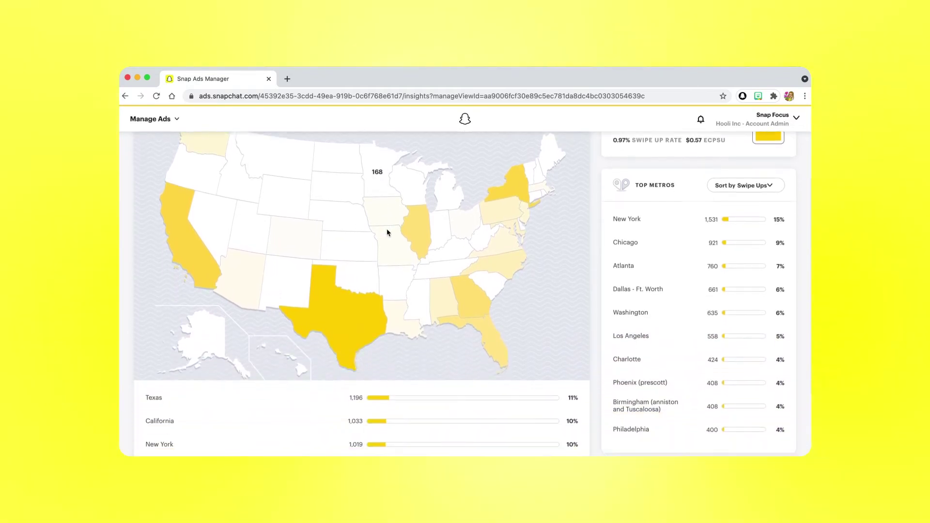
{"action": "scroll", "coordinate": [386, 231], "scroll_direction": "down", "scroll_amount": 2}
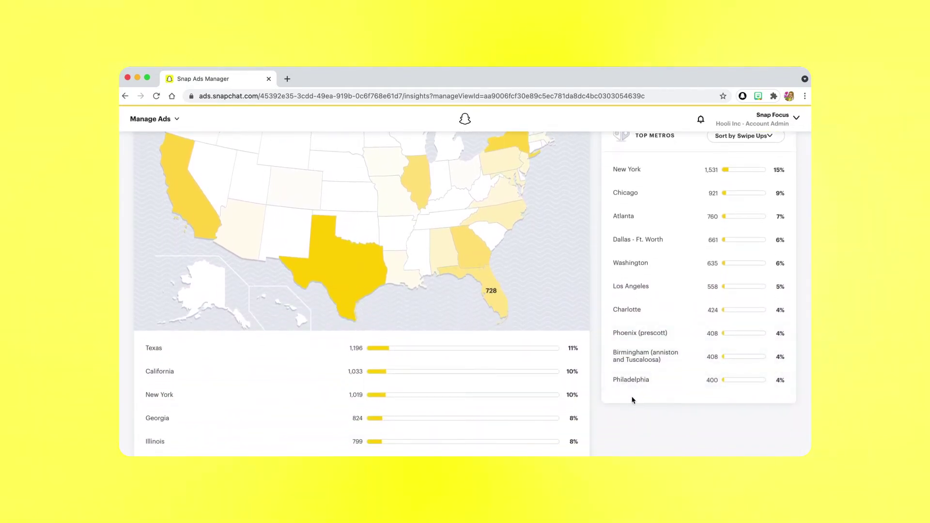
{"action": "scroll", "coordinate": [632, 400], "scroll_direction": "up", "scroll_amount": 6}
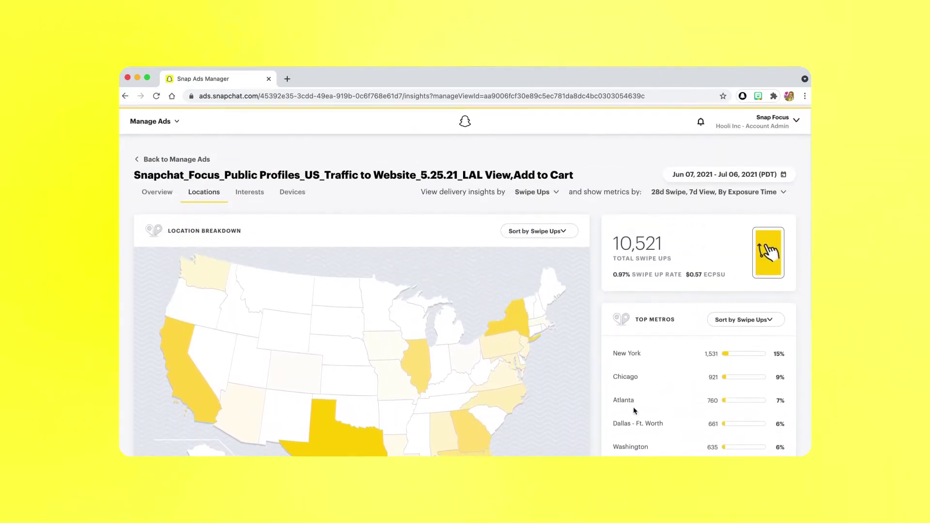
{"action": "left_click", "coordinate": [250, 190]}
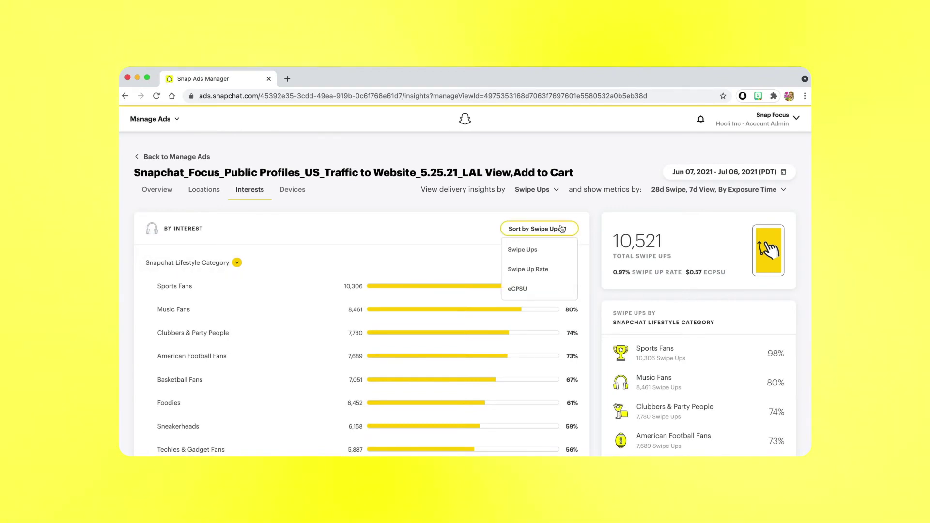
- Sort interests by Swipe Up Rate, then show the Devices make breakdown
{"action": "left_click", "coordinate": [536, 271]}
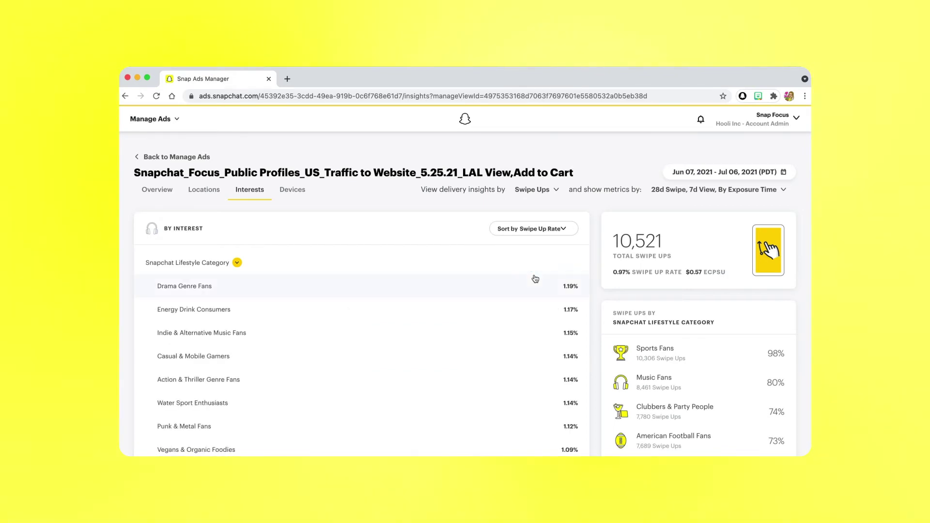
{"action": "left_click", "coordinate": [292, 190]}
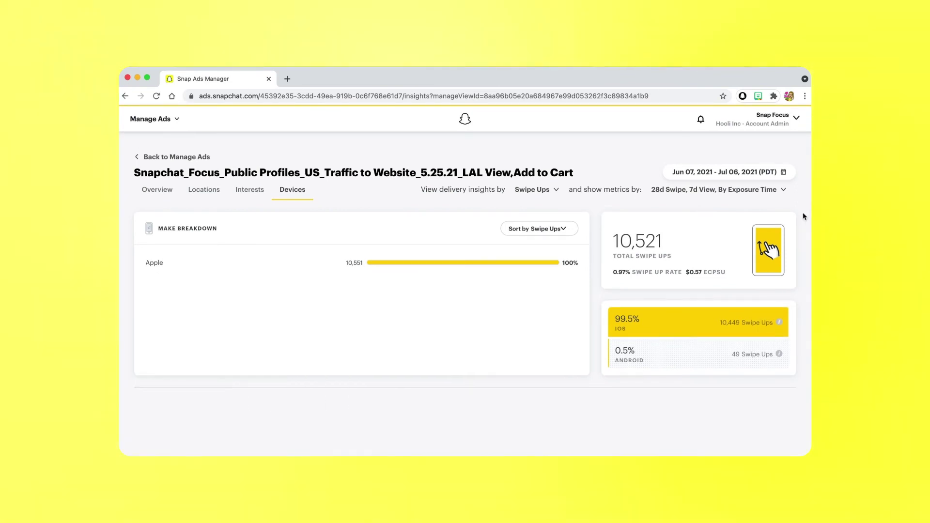
- Go back to Manage Ads from the campaign's Delivery Insights
{"action": "left_click", "coordinate": [177, 157]}
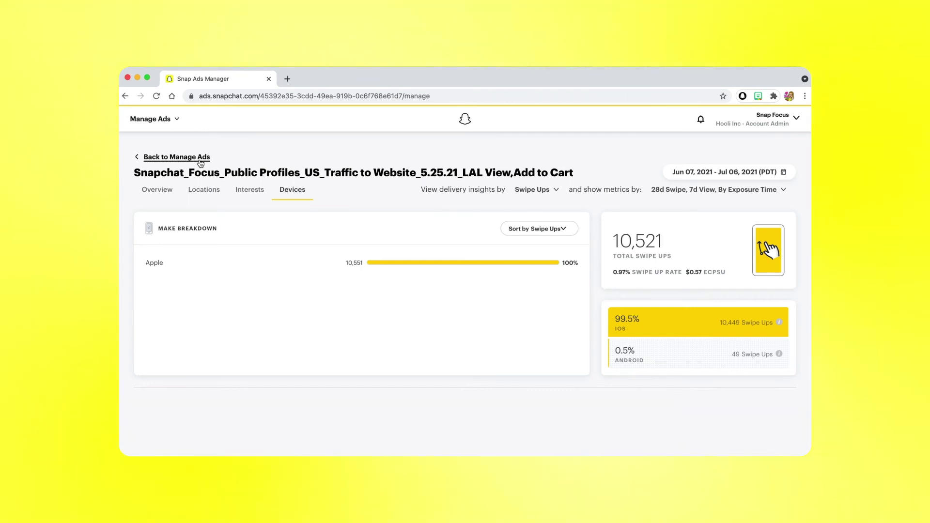
- Select all five Public Profiles campaigns in the Campaigns table
{"action": "left_click", "coordinate": [160, 358]}
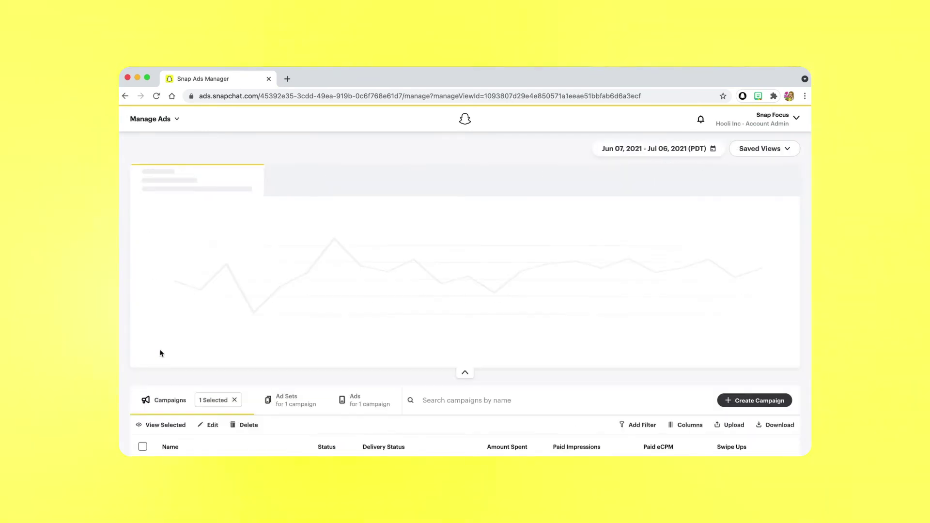
{"action": "scroll", "coordinate": [161, 354], "scroll_direction": "down", "scroll_amount": 3}
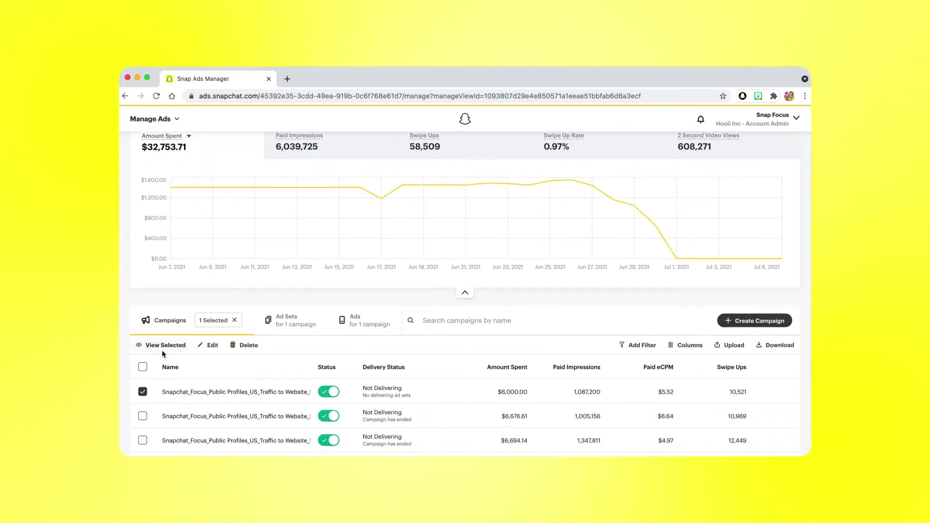
{"action": "left_click", "coordinate": [143, 304]}
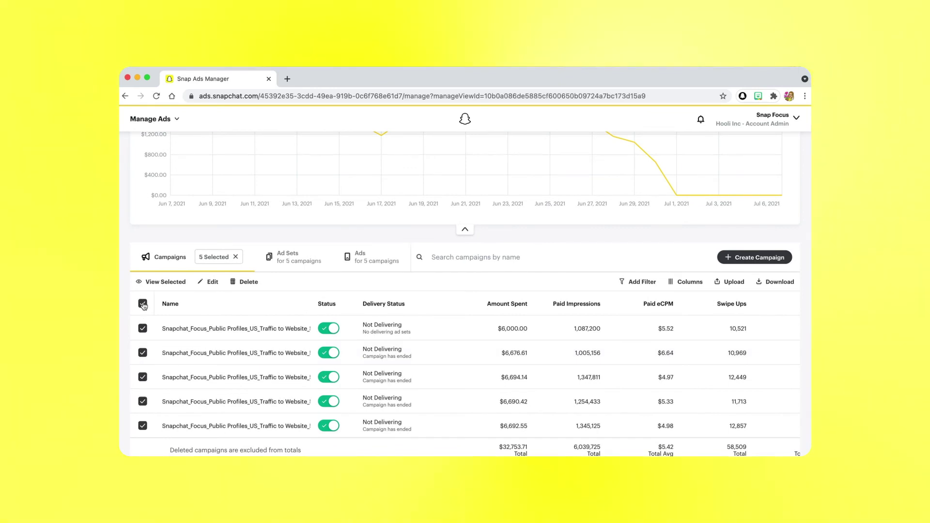
- Export Campaign Metrics Data for the selected campaigns broken down by age and gender
{"action": "left_click", "coordinate": [779, 283]}
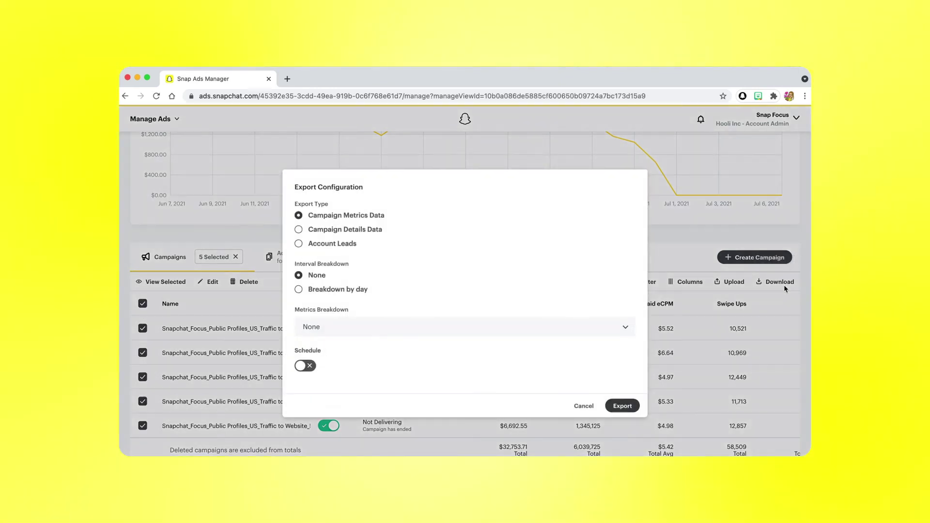
{"action": "left_click", "coordinate": [362, 326]}
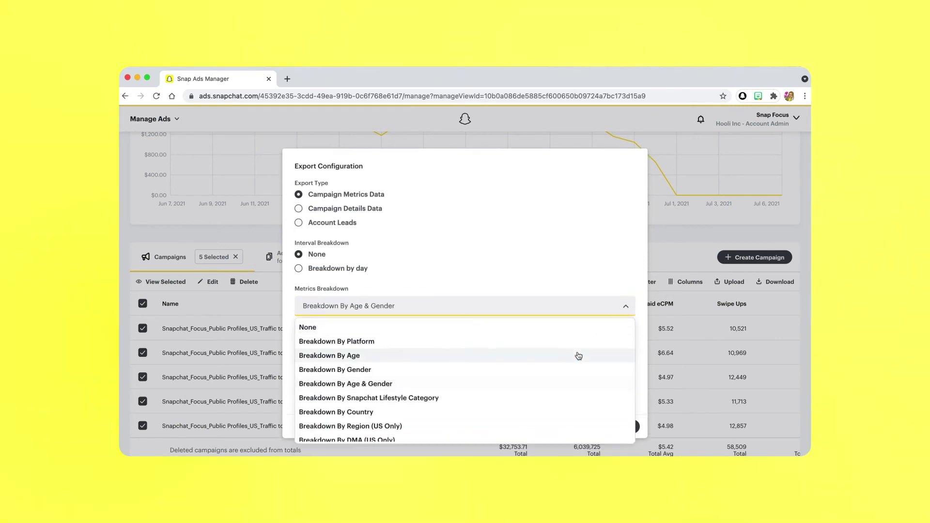
{"action": "scroll", "coordinate": [578, 355], "scroll_direction": "down", "scroll_amount": 2}
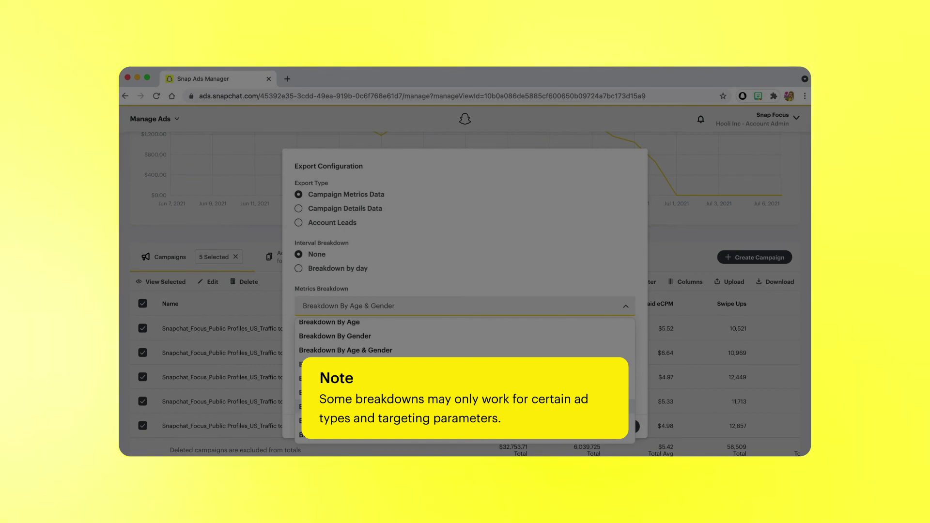
{"action": "left_click", "coordinate": [536, 259]}
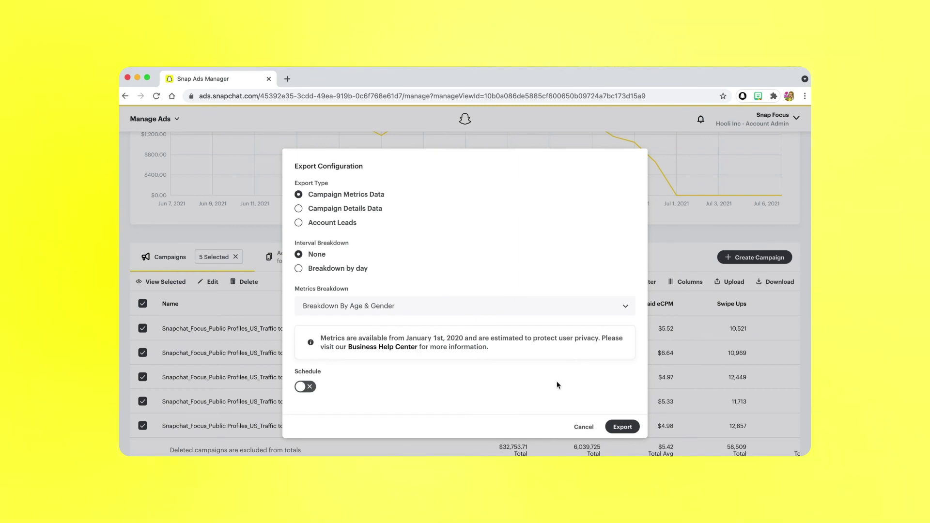
{"action": "left_click", "coordinate": [622, 426]}
{"action": "left_click", "coordinate": [622, 427]}
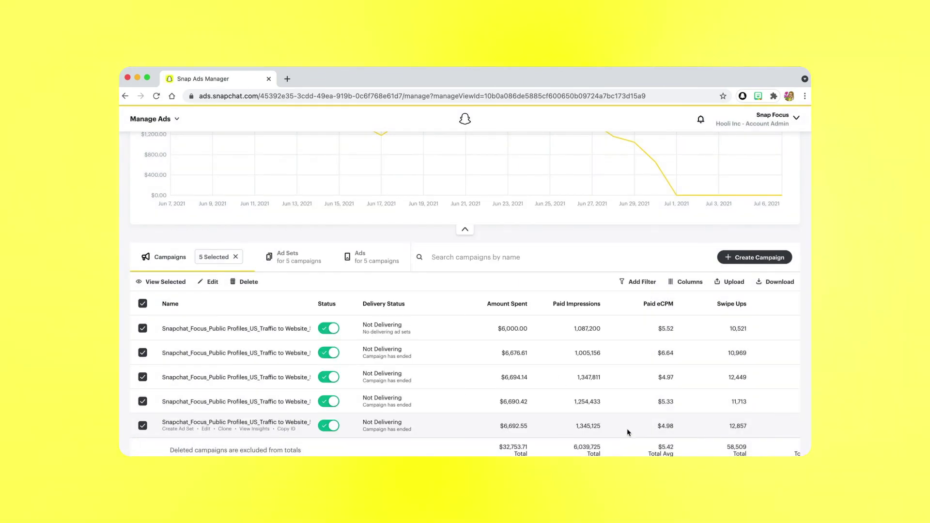
{"action": "scroll", "coordinate": [627, 432], "scroll_direction": "up", "scroll_amount": 1}
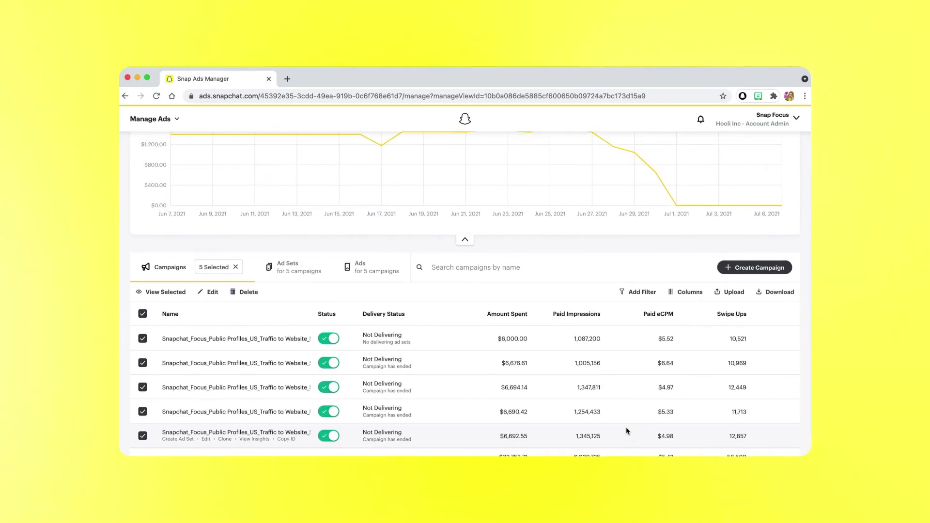